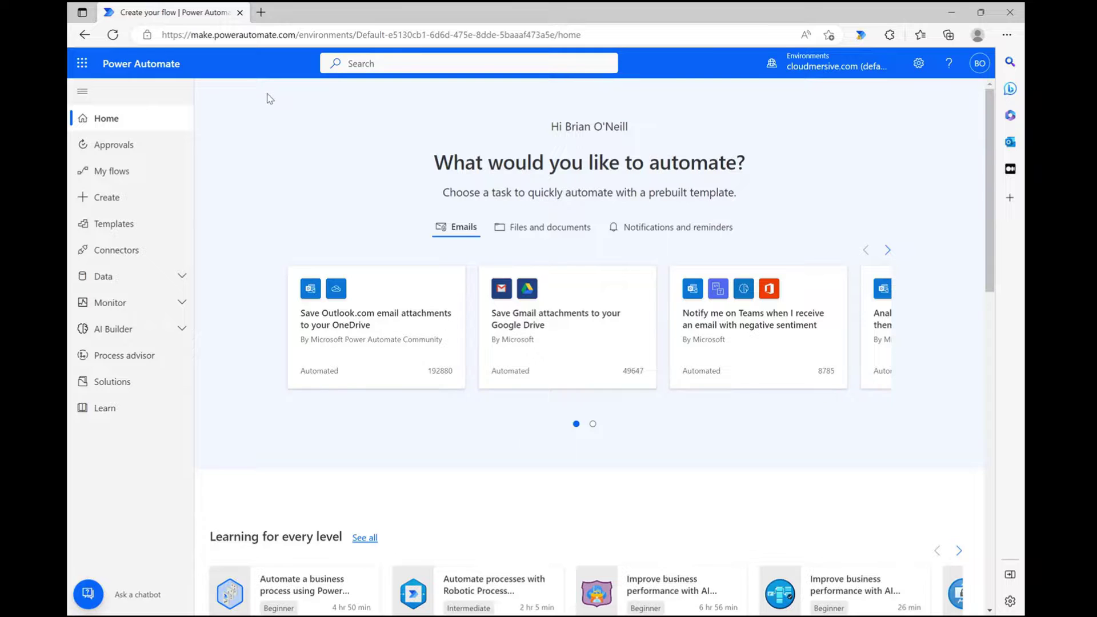
# - Create a manually triggered instant cloud flow named 'resize with ratio'
pyautogui.click(107, 197)
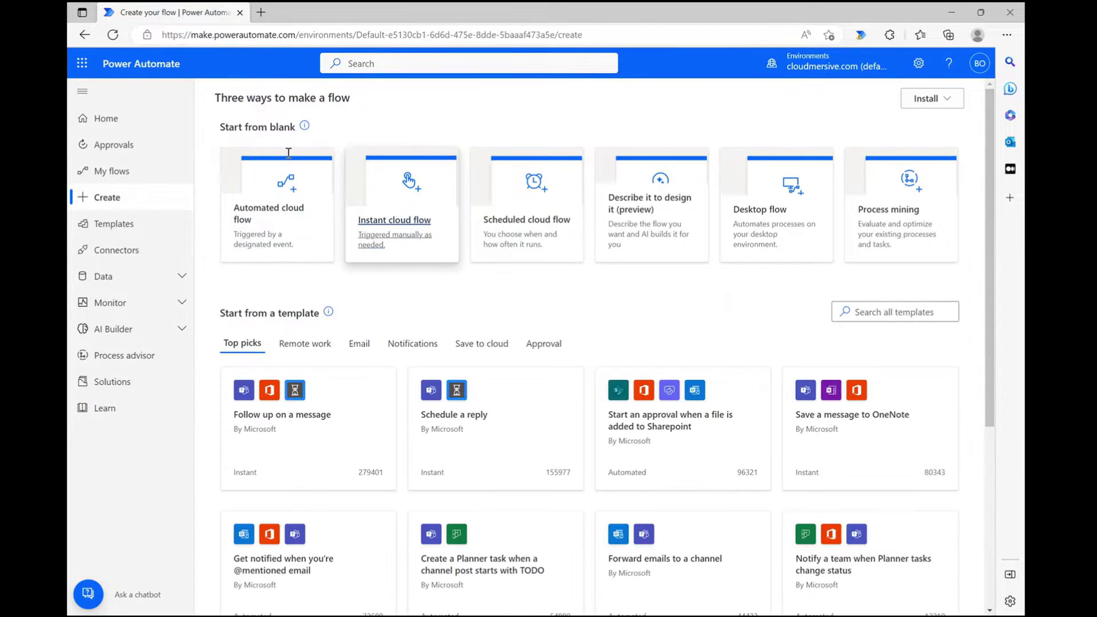
pyautogui.click(405, 217)
pyautogui.write('re')
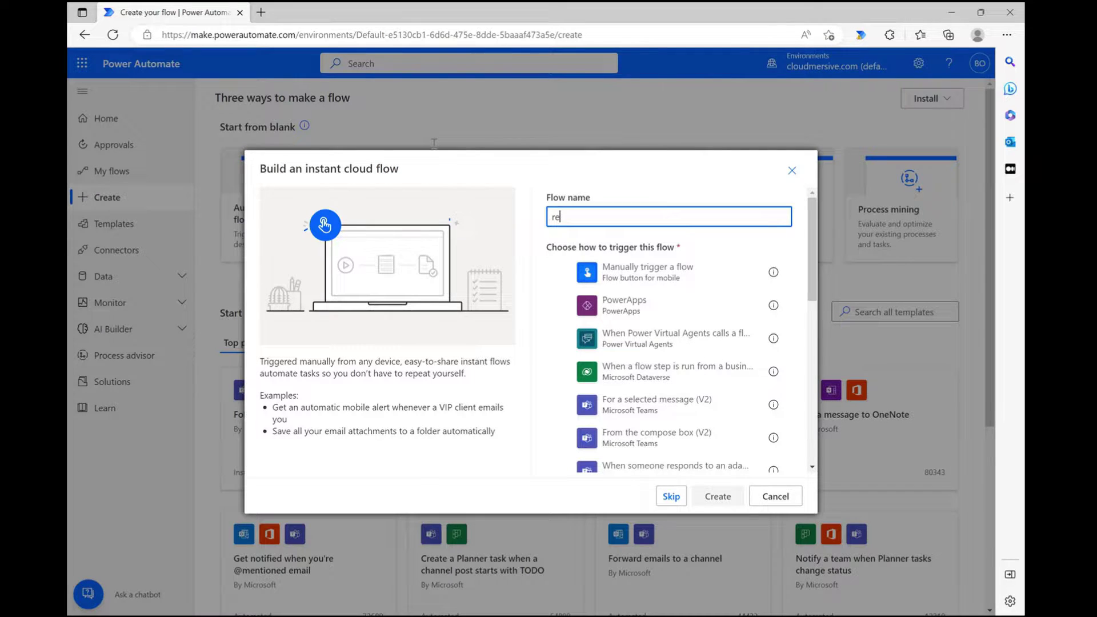
pyautogui.write('size with ratio')
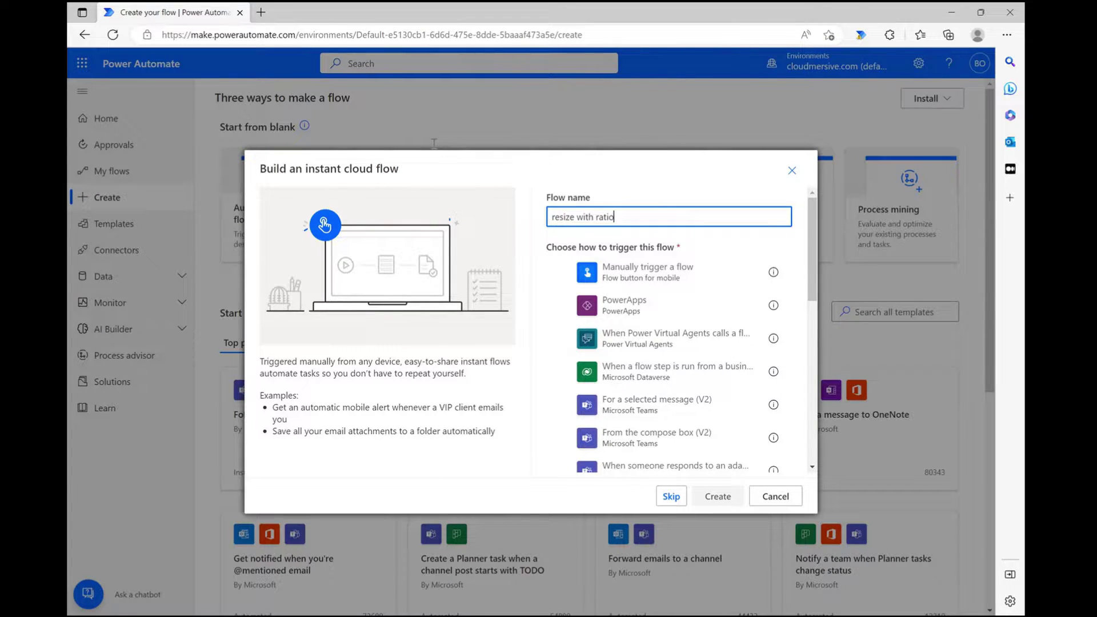
pyautogui.click(561, 272)
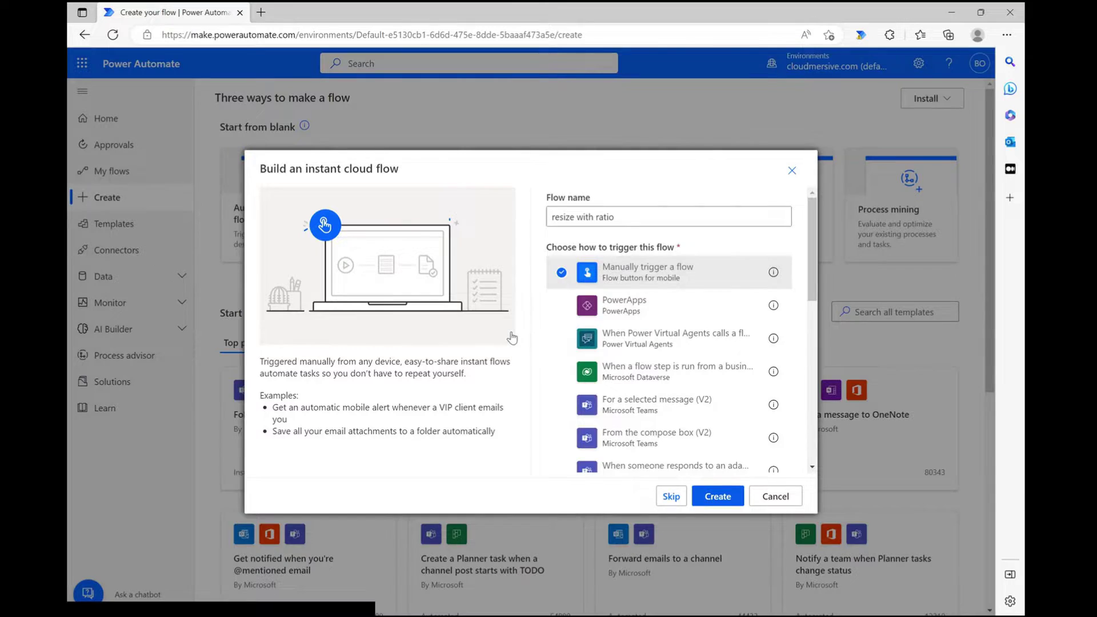
pyautogui.press('Return')
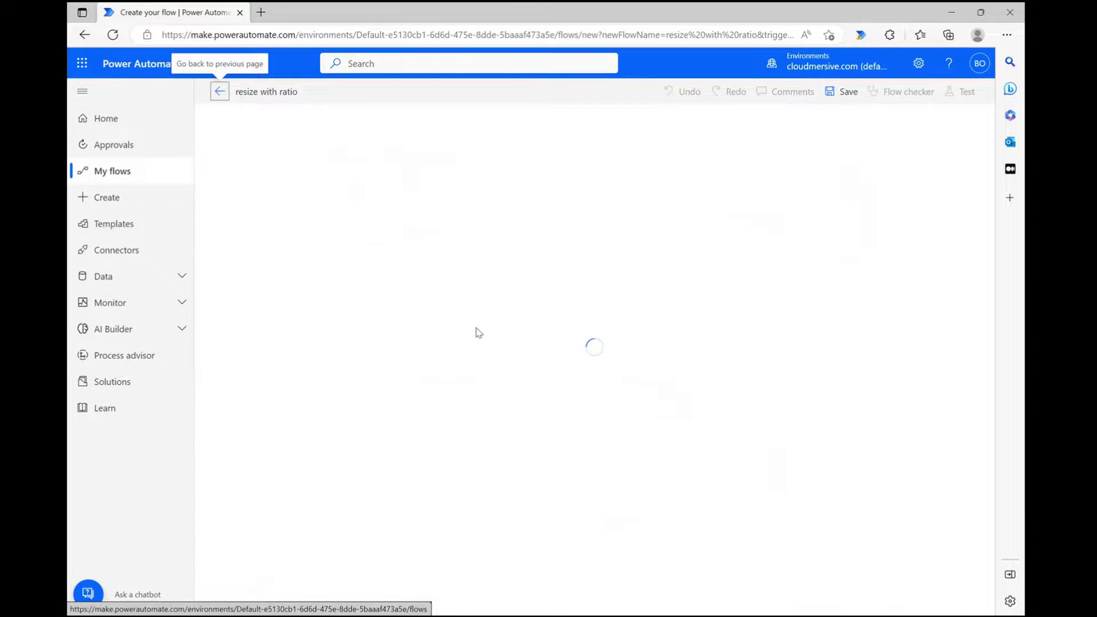
# - Add a SharePoint Get file content step reading pexels-pixabay-40799.jpg from the Content Team site
pyautogui.write('get file content')
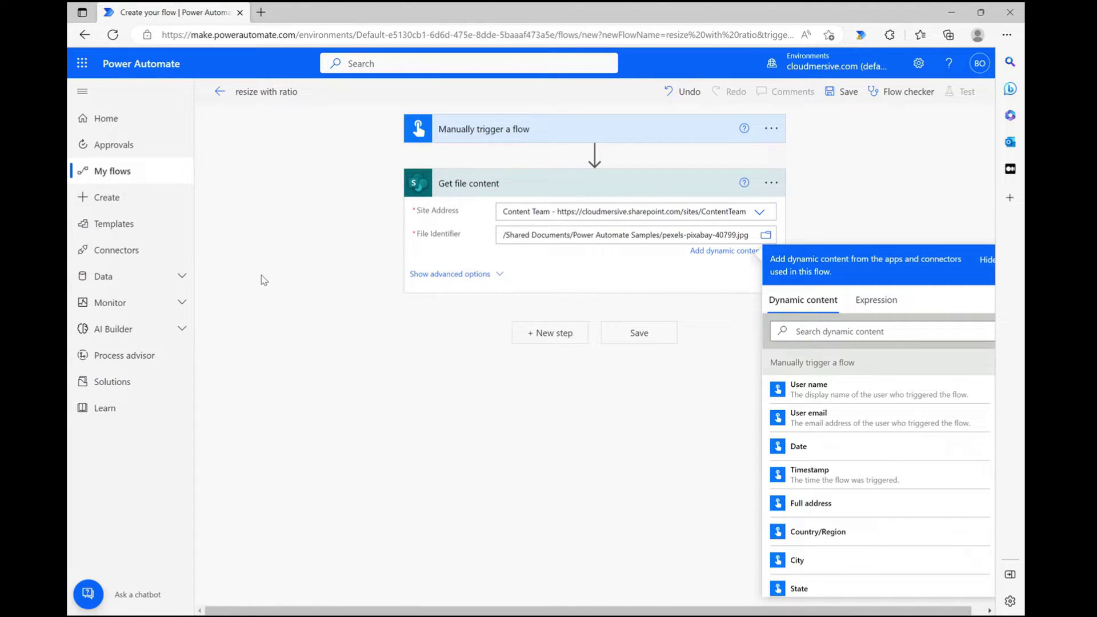
pyautogui.click(262, 276)
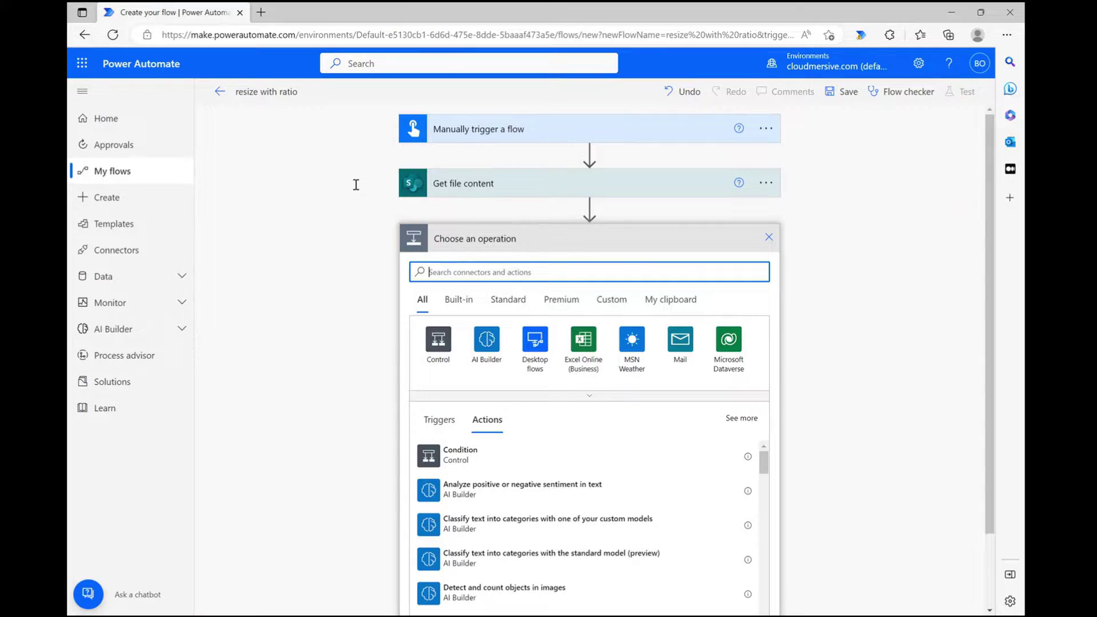
# - Add the Cloudmersive 'Resize an image while preserving aspect ratio' action after Get file content
pyautogui.write('cloudmersive')
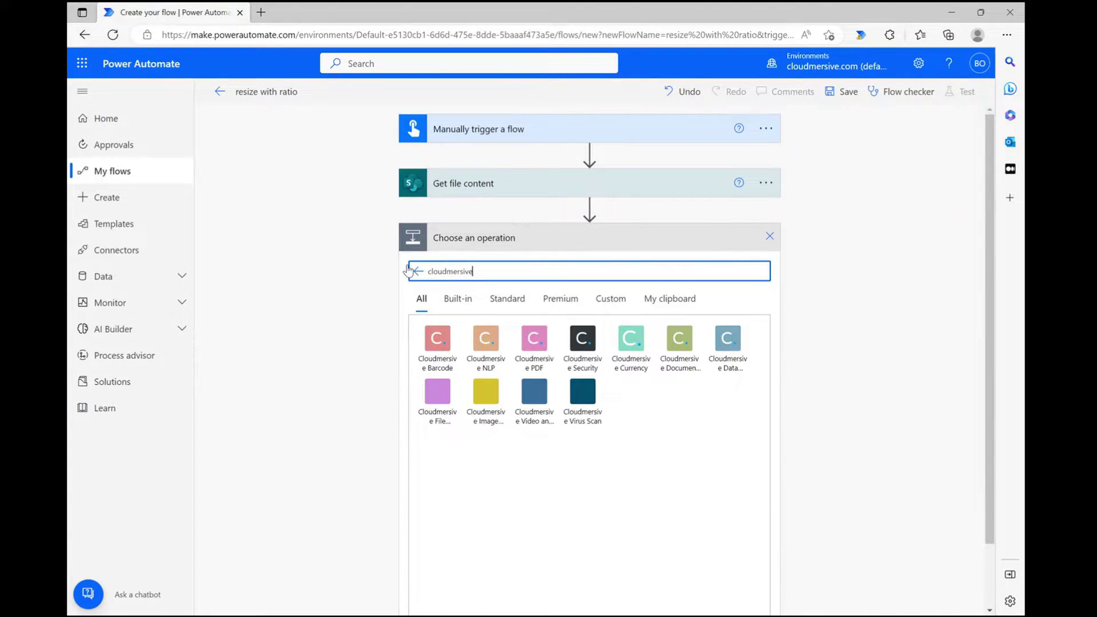
pyautogui.click(485, 392)
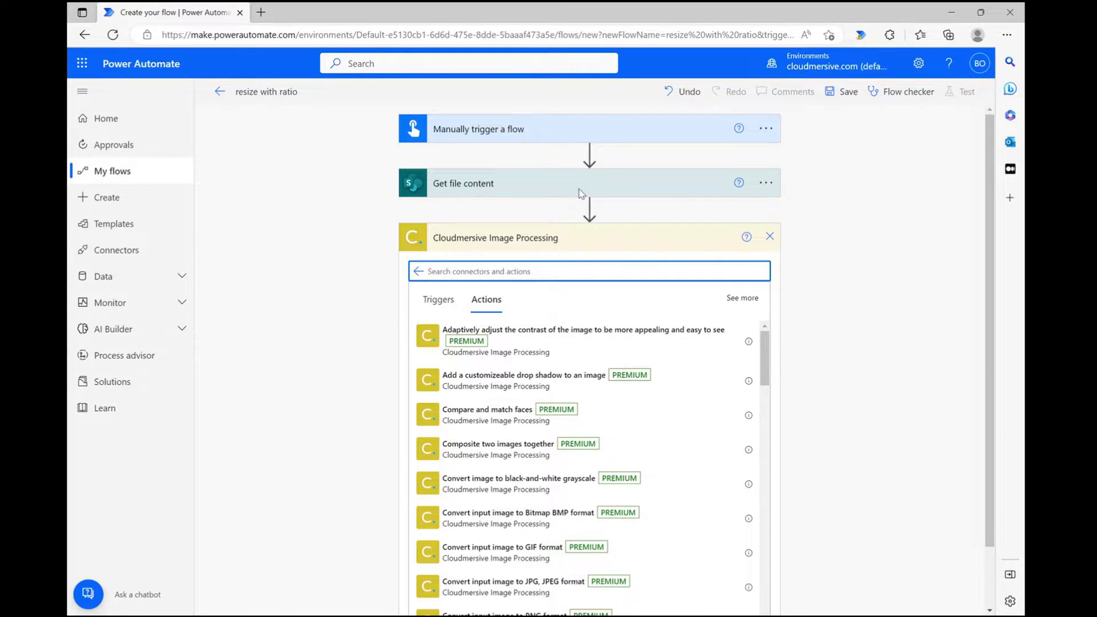
pyautogui.write('aspect ratio')
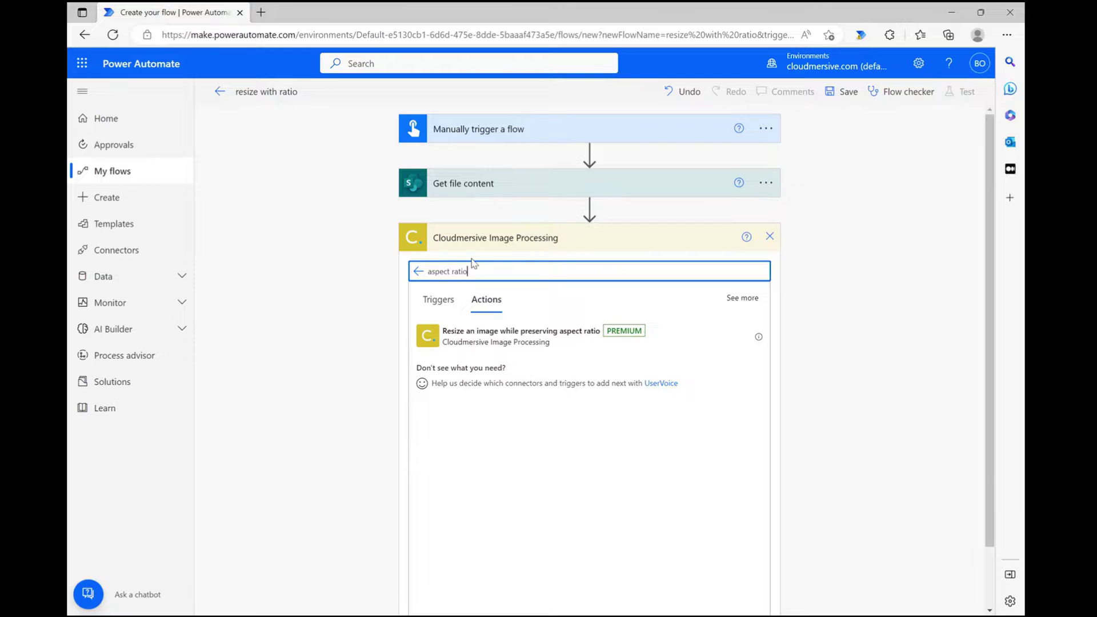
pyautogui.click(468, 231)
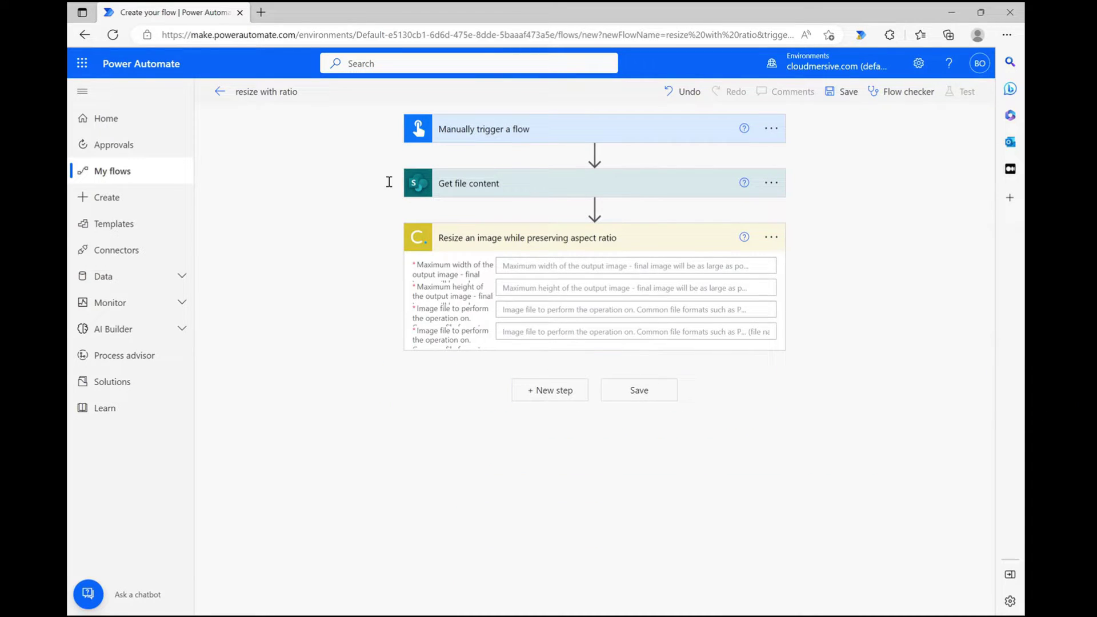
# - Set the resize to max width and height 3000, image File Content, file name filename.jpg
pyautogui.write('3000')
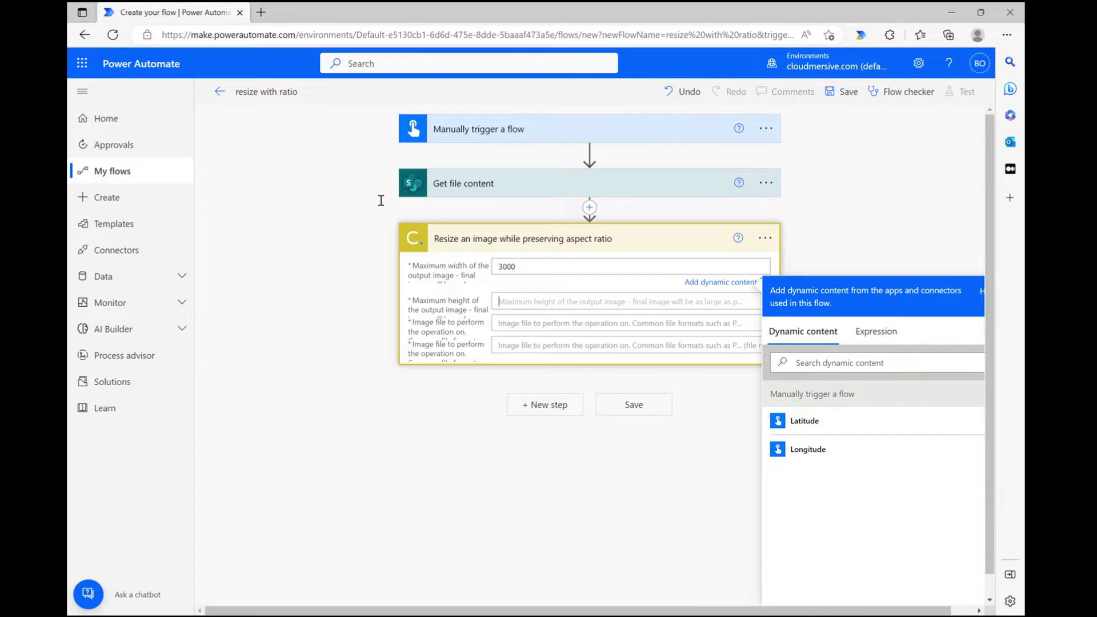
pyautogui.press('Tab')
pyautogui.write('3000')
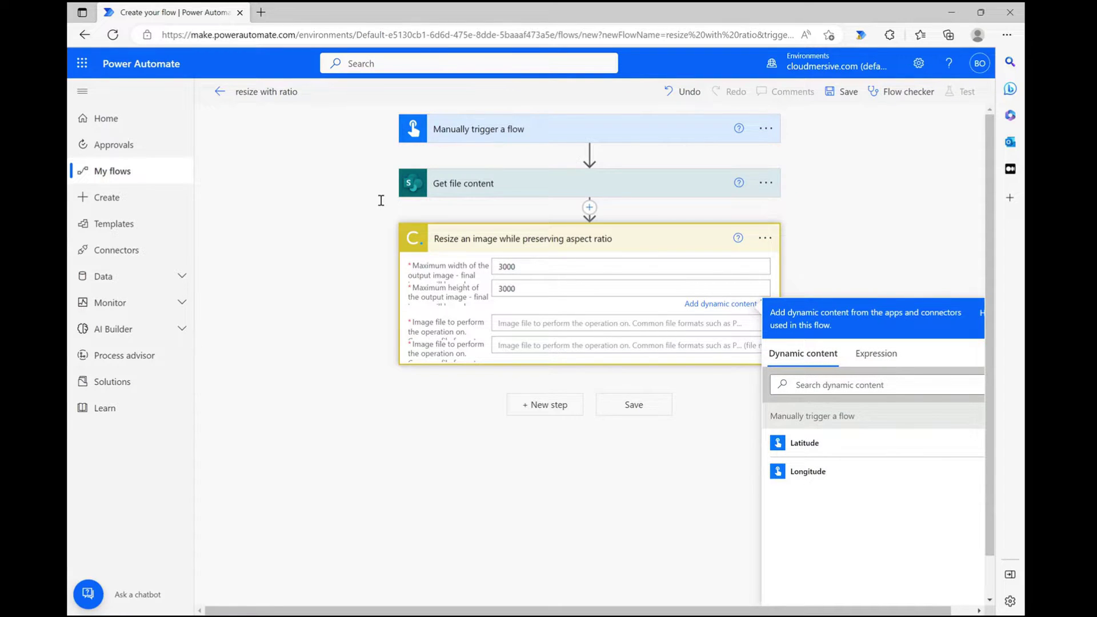
pyautogui.click(591, 160)
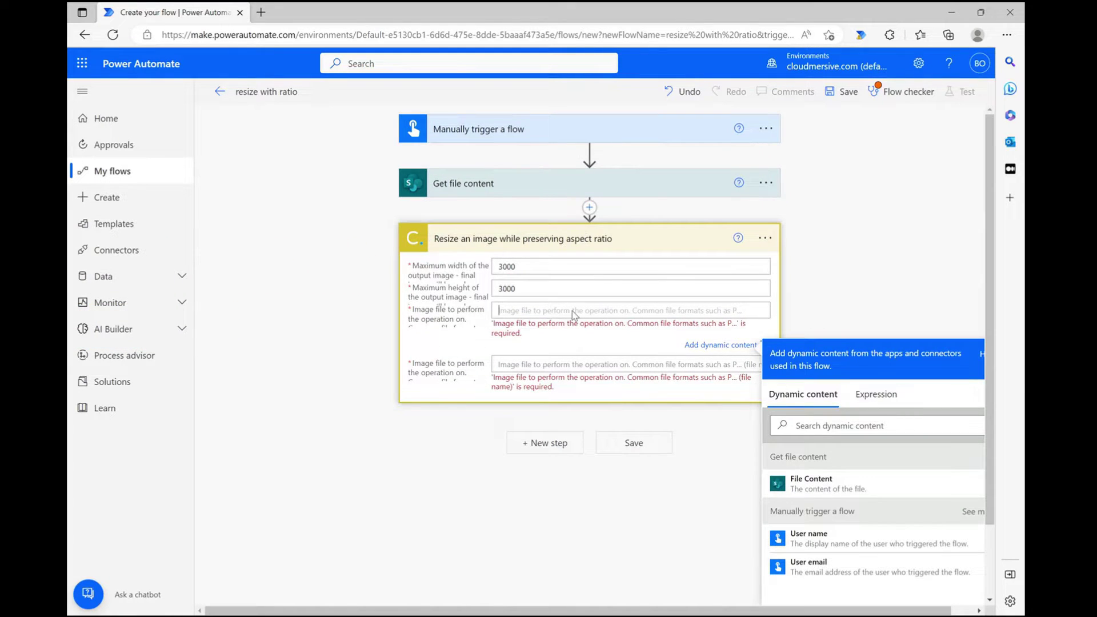
pyautogui.click(812, 483)
pyautogui.press('Tab')
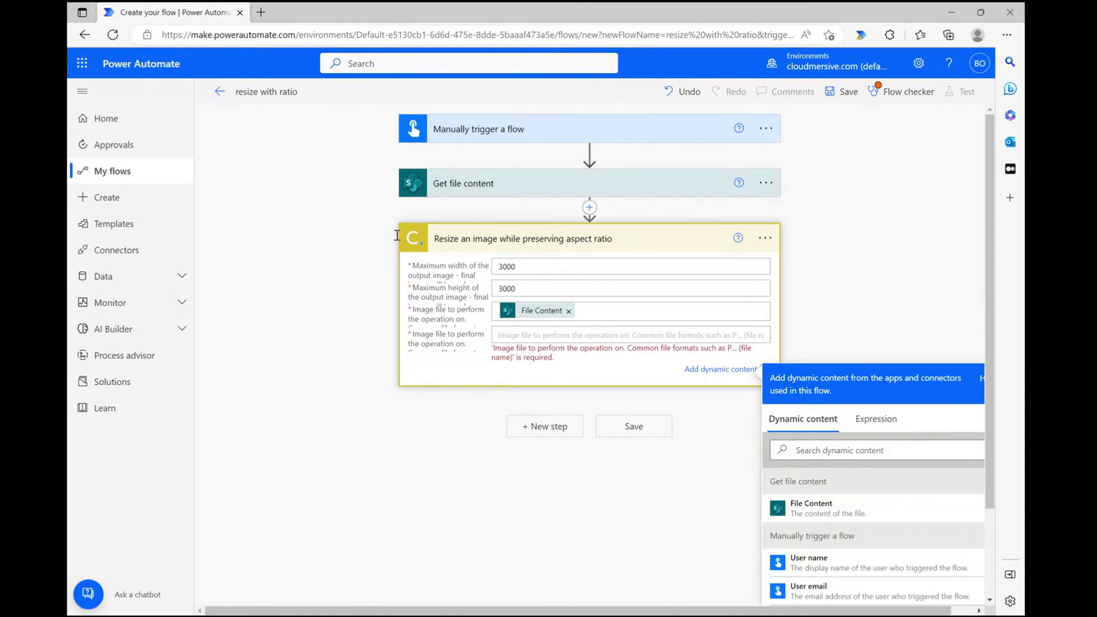
pyautogui.write('filename.jpg')
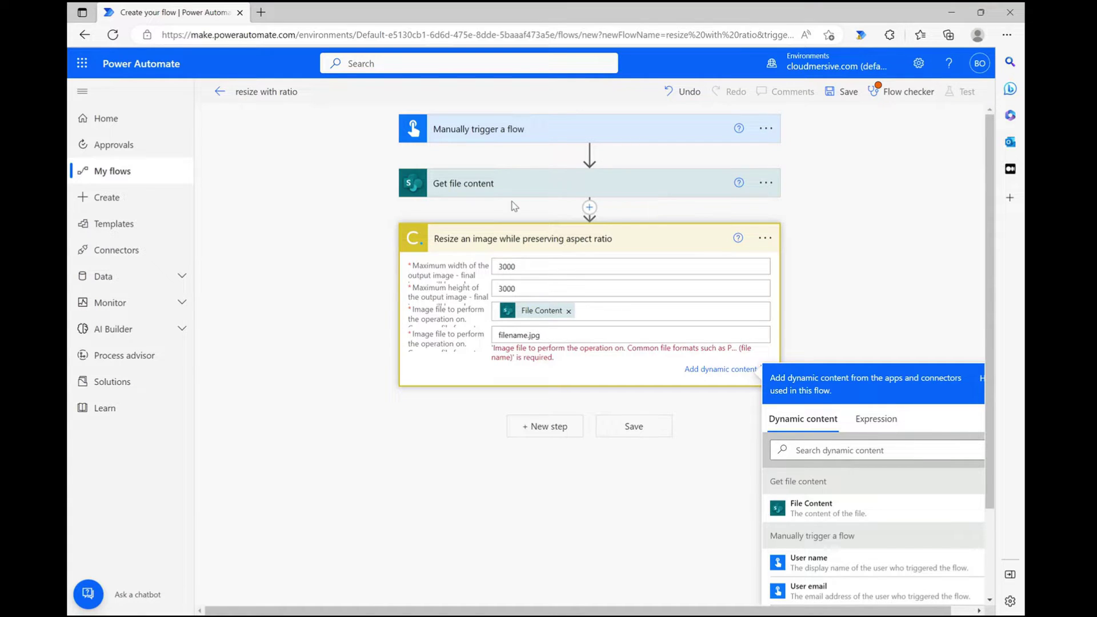
pyautogui.click(381, 282)
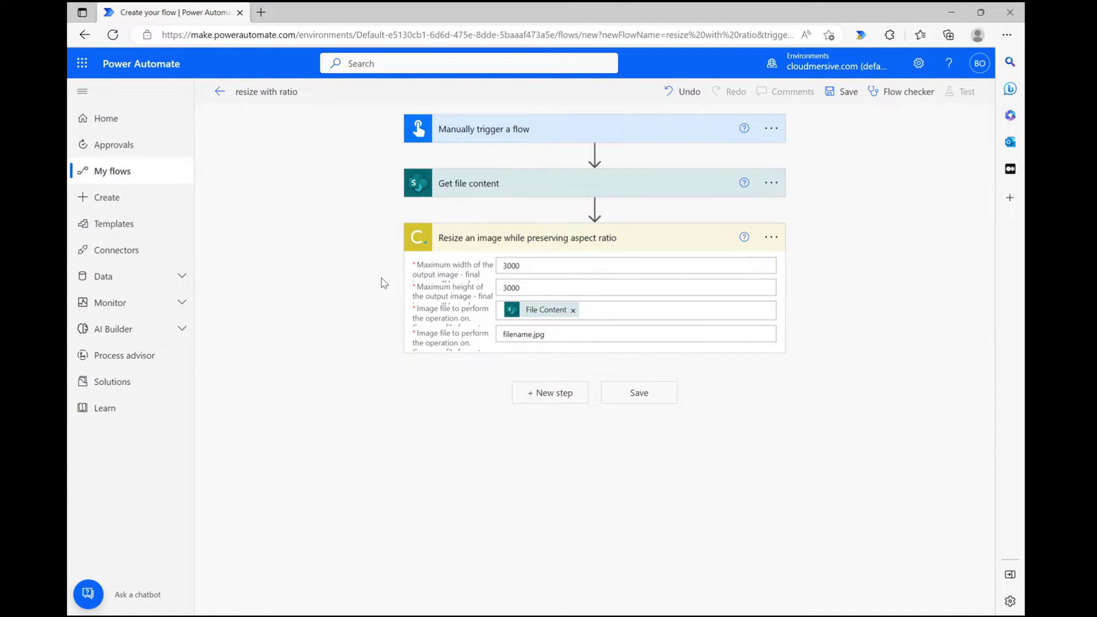
# - Add a SharePoint Create file step saving the resized image body as preservedratio.jpg
pyautogui.click(549, 393)
pyautogui.write('create file')
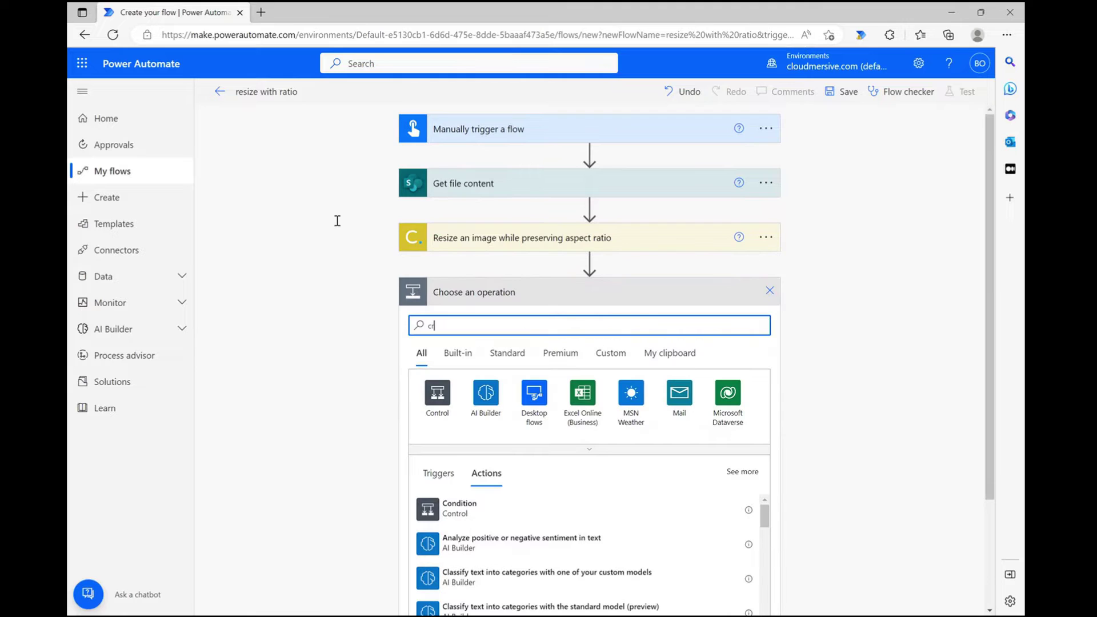
pyautogui.click(459, 542)
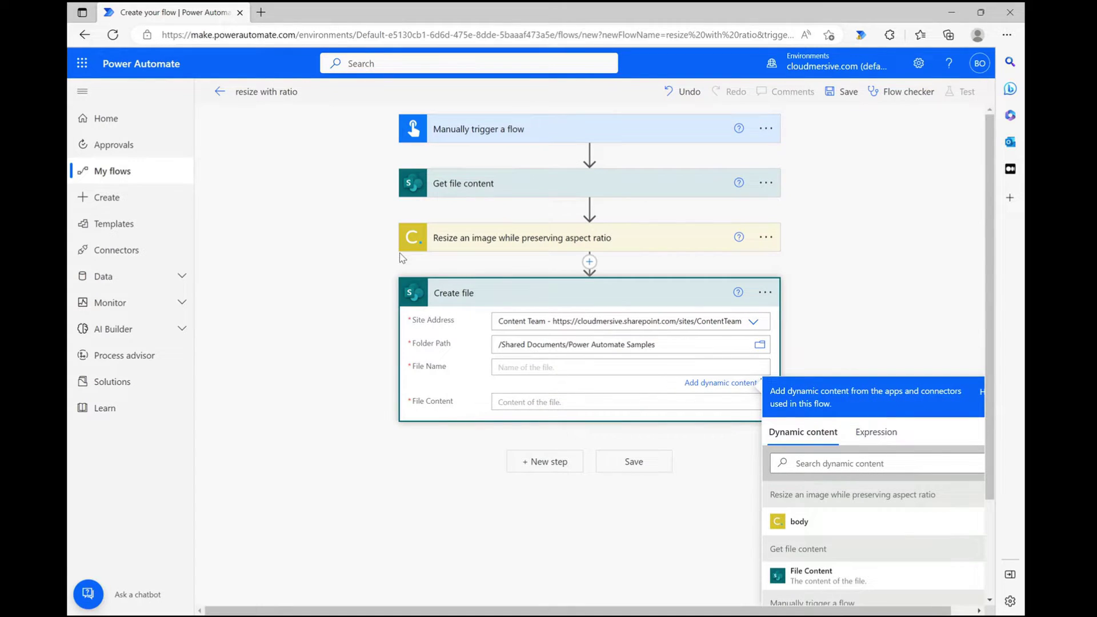
pyautogui.write('preservedratio.jpg')
pyautogui.click(571, 402)
pyautogui.click(799, 546)
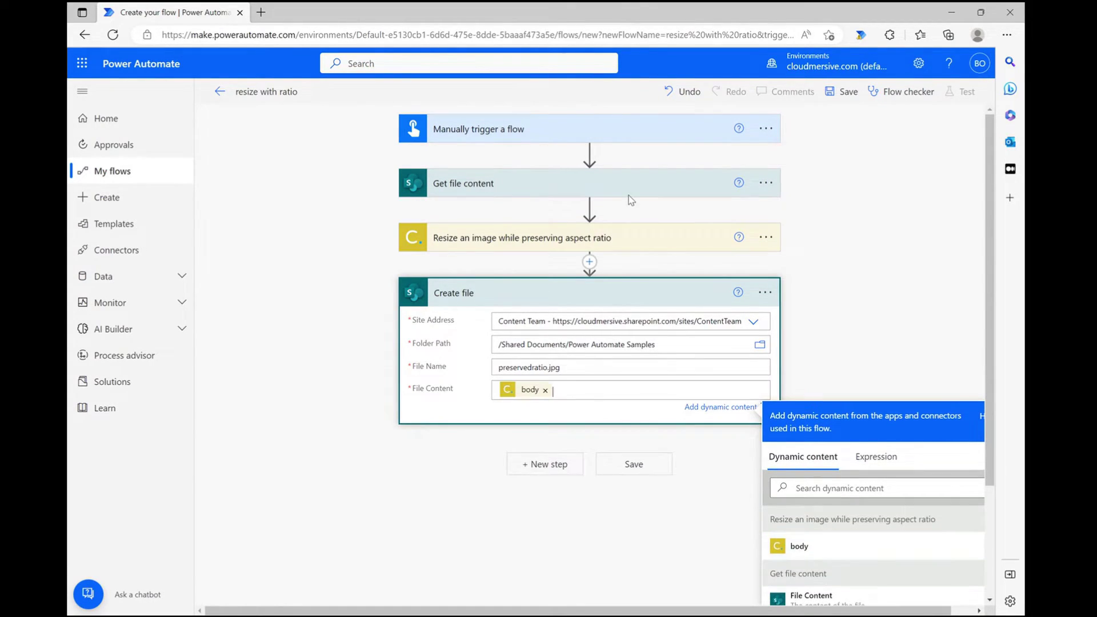
# - Save and test the flow, then open the resulting preservedratio.jpg
pyautogui.hotkey('ctrl', 's')
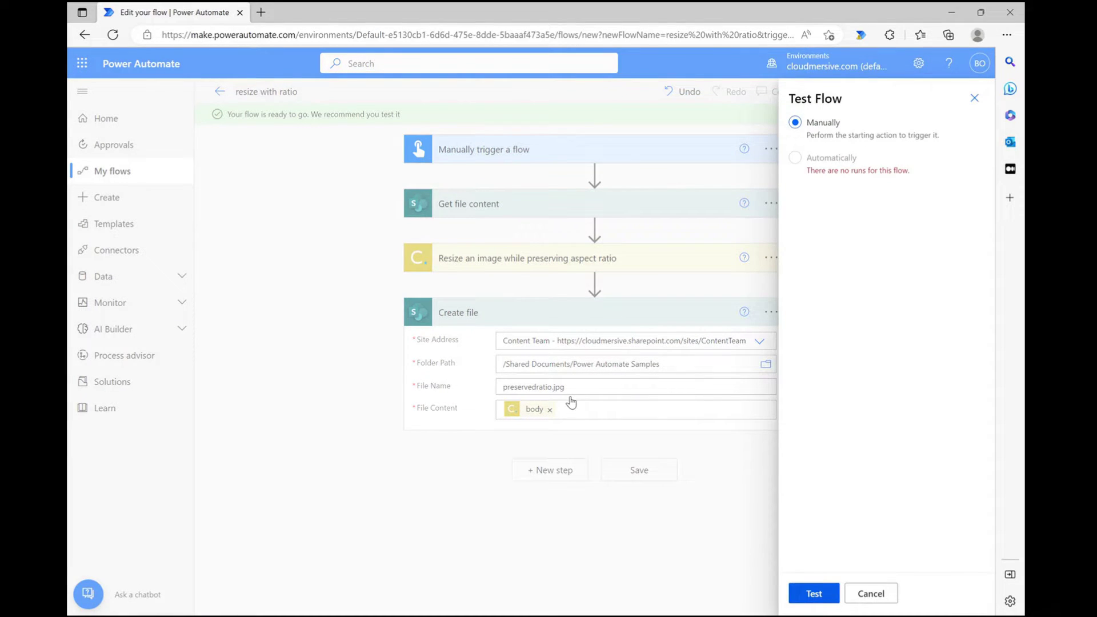
pyautogui.click(800, 592)
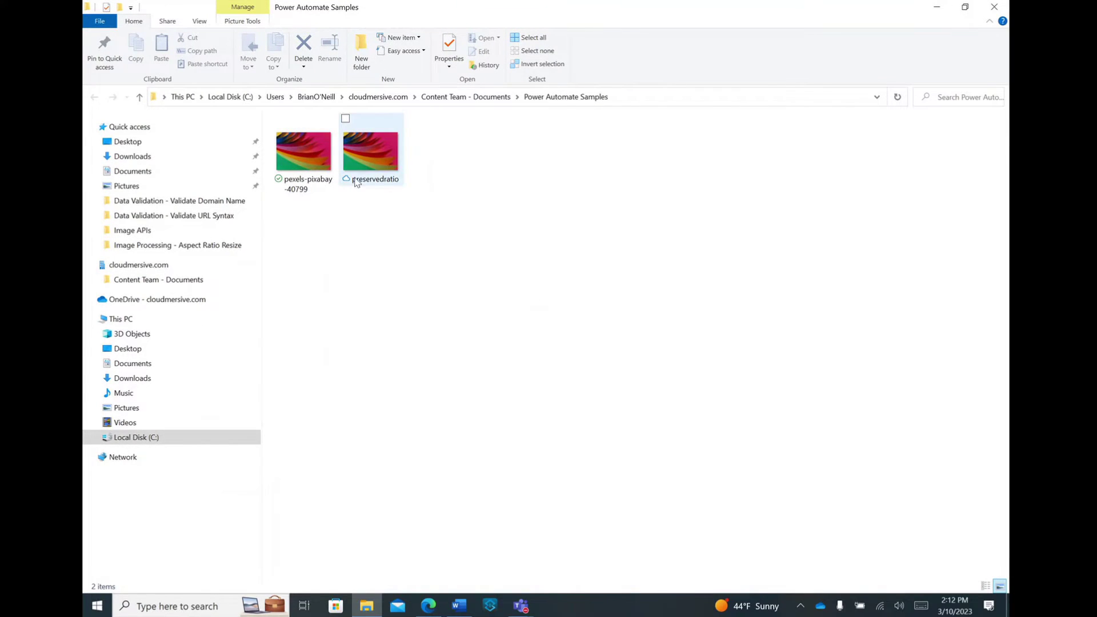
pyautogui.doubleClick(355, 181)
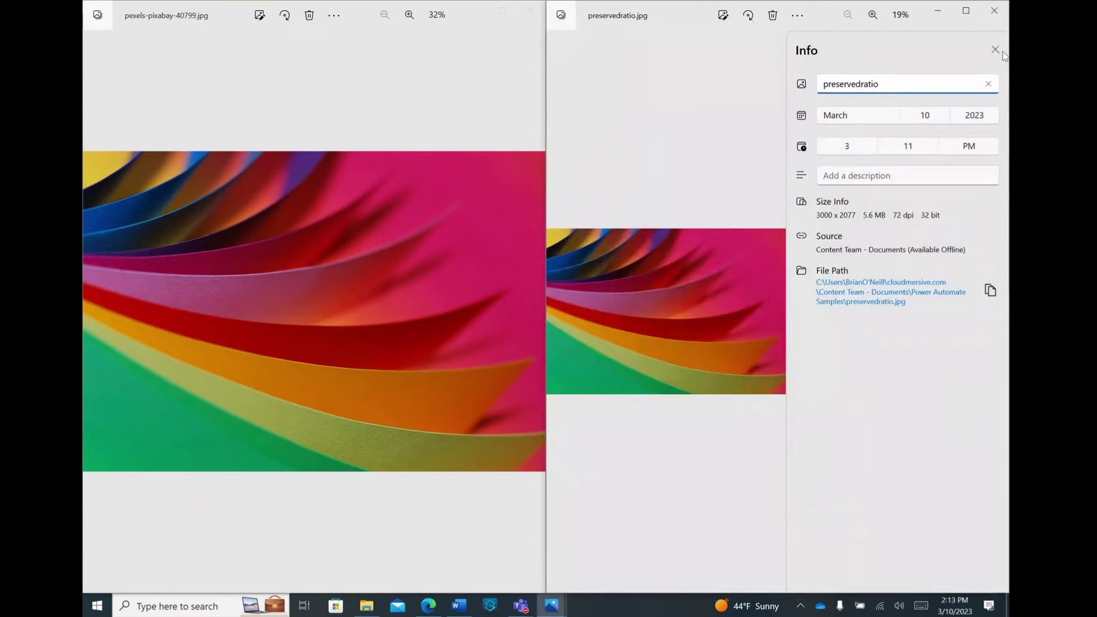
# - Close the info panel and both Photos windows after comparing the 3000 x 2077 result with the original
pyautogui.click(998, 53)
pyautogui.scroll(1, 712, 159)
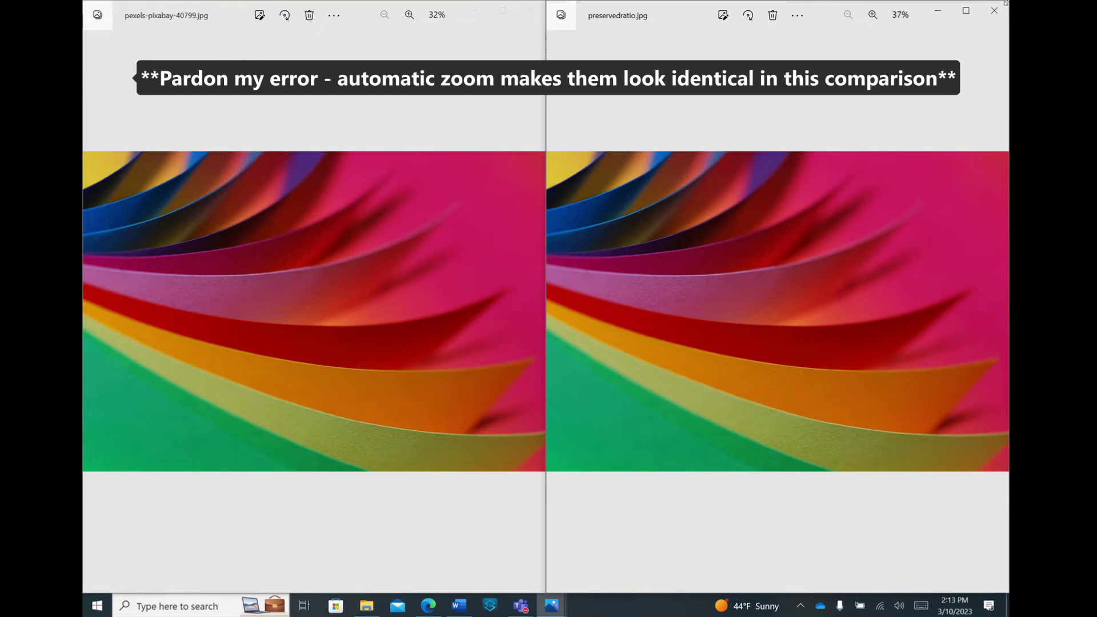
pyautogui.click(994, 11)
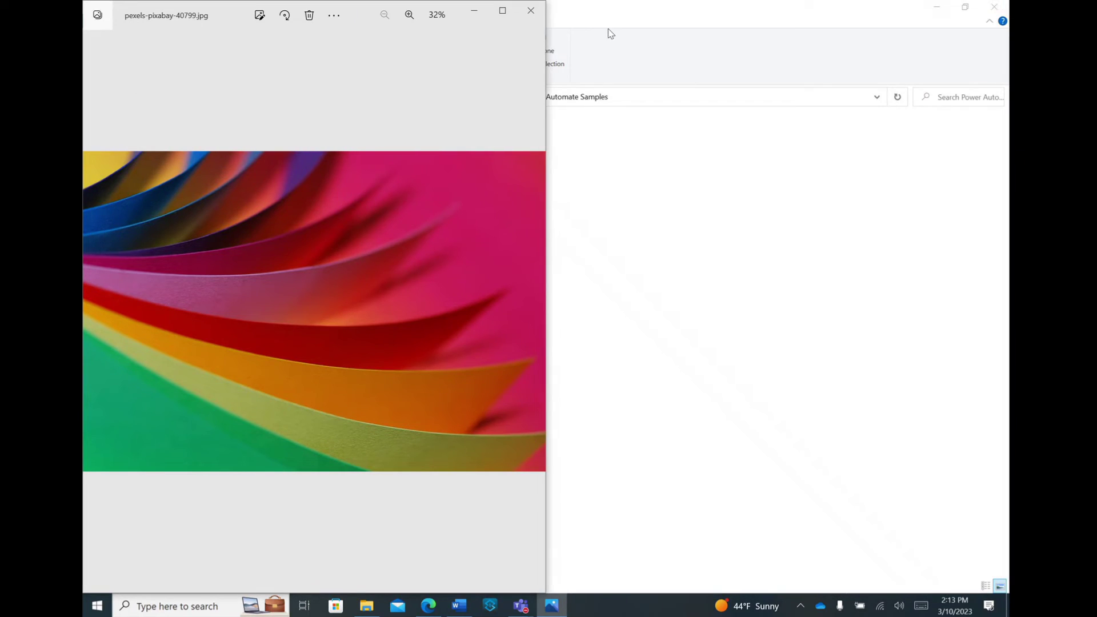
pyautogui.click(530, 10)
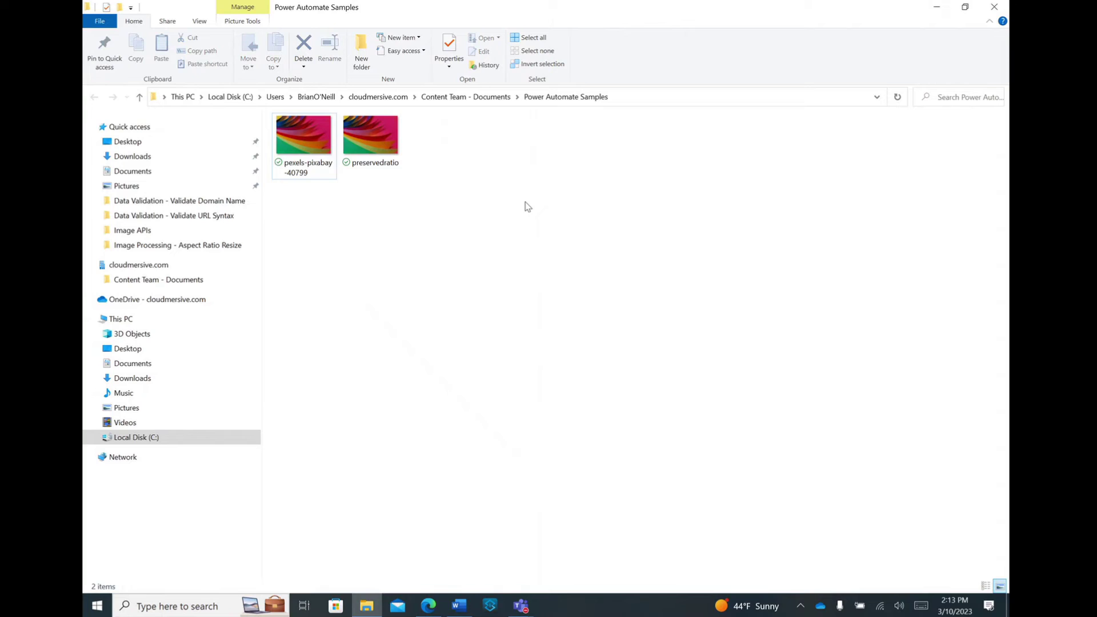